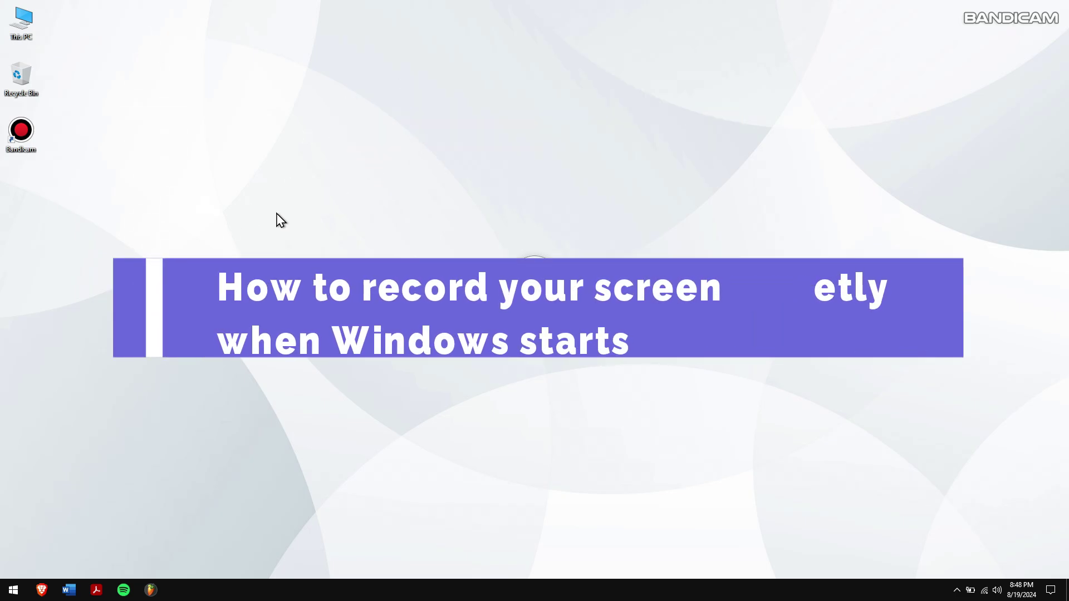
# Launch Bandicam and use About's update check to confirm it is the latest version
pyautogui.click(30, 147)
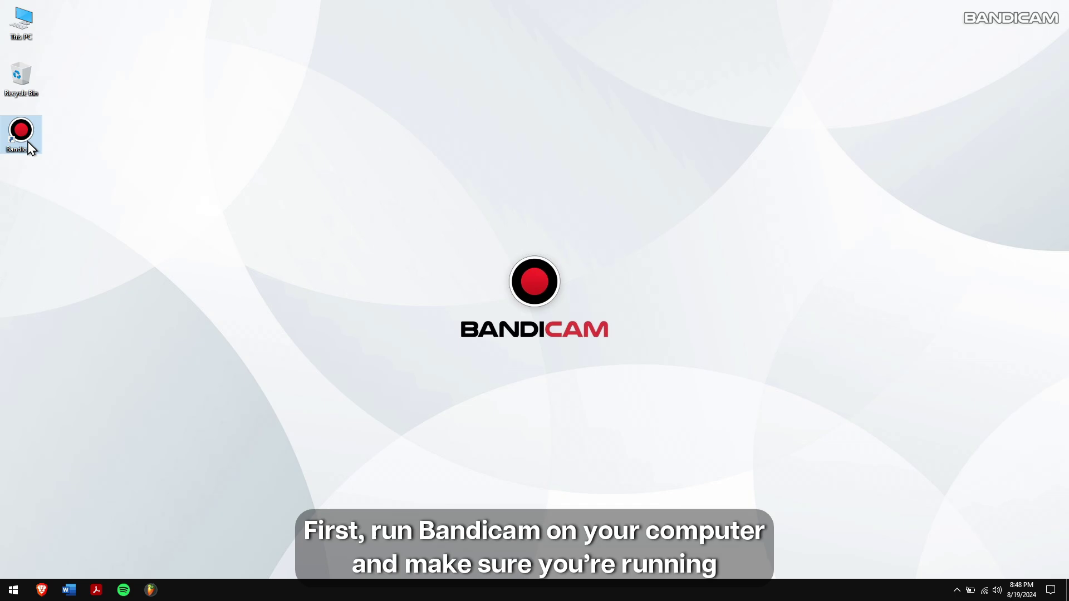
pyautogui.doubleClick(30, 147)
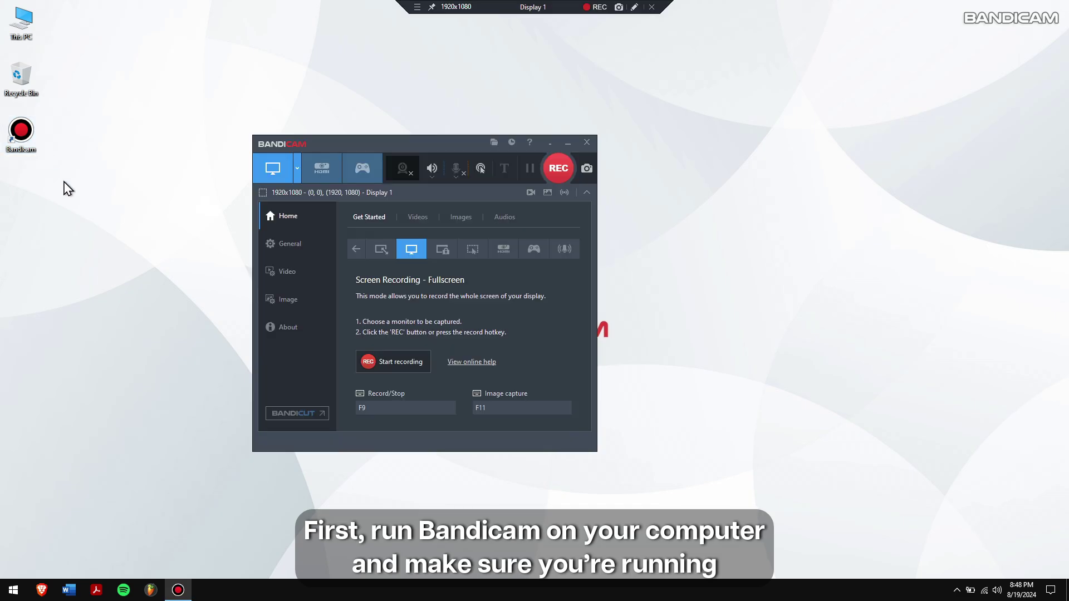
pyautogui.click(288, 328)
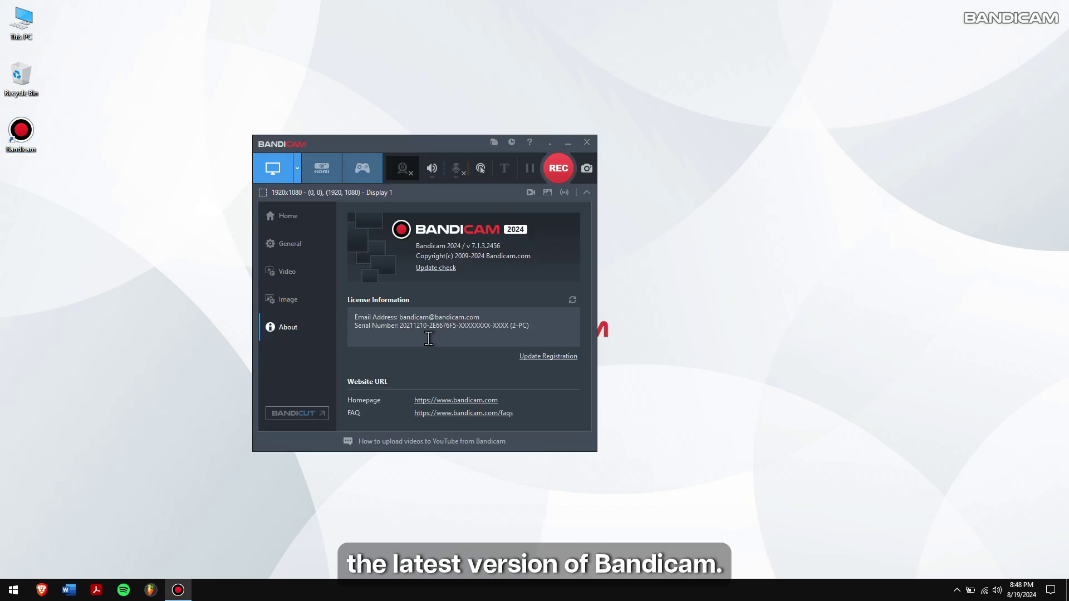
pyautogui.click(437, 268)
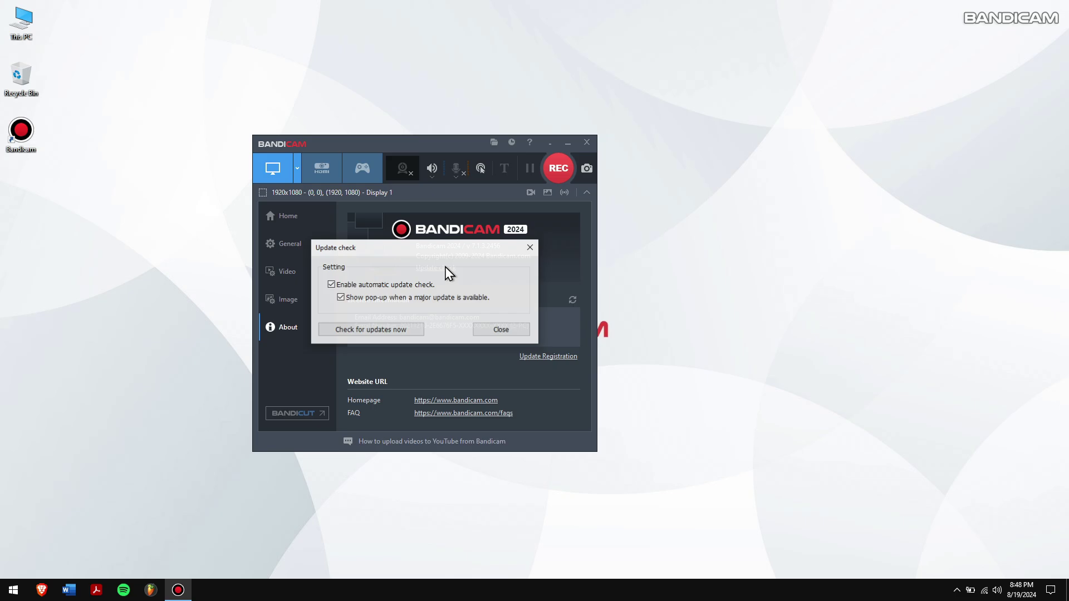
pyautogui.click(394, 330)
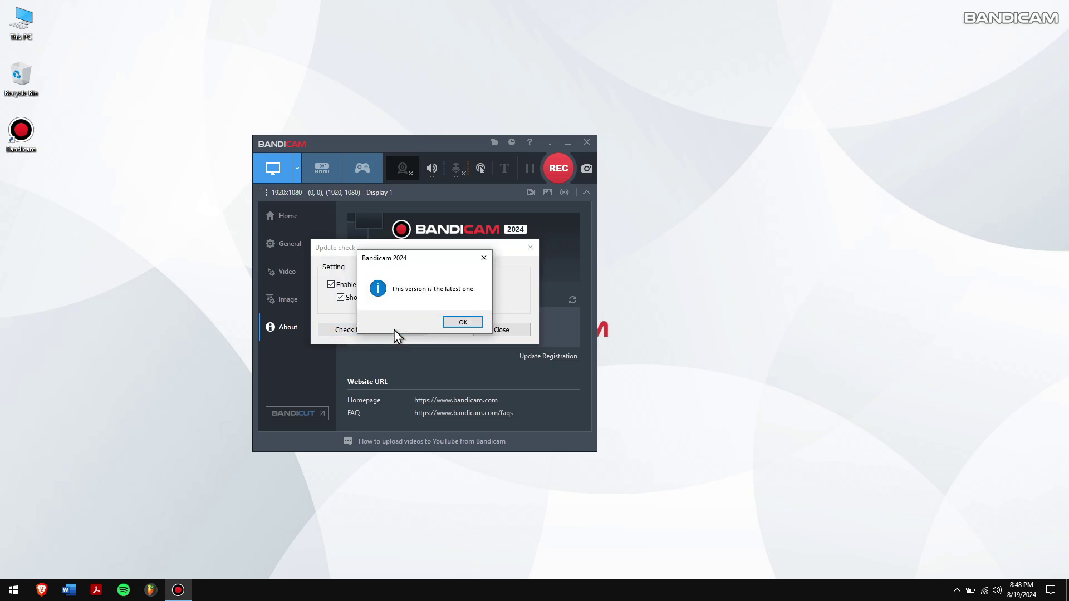
pyautogui.click(463, 328)
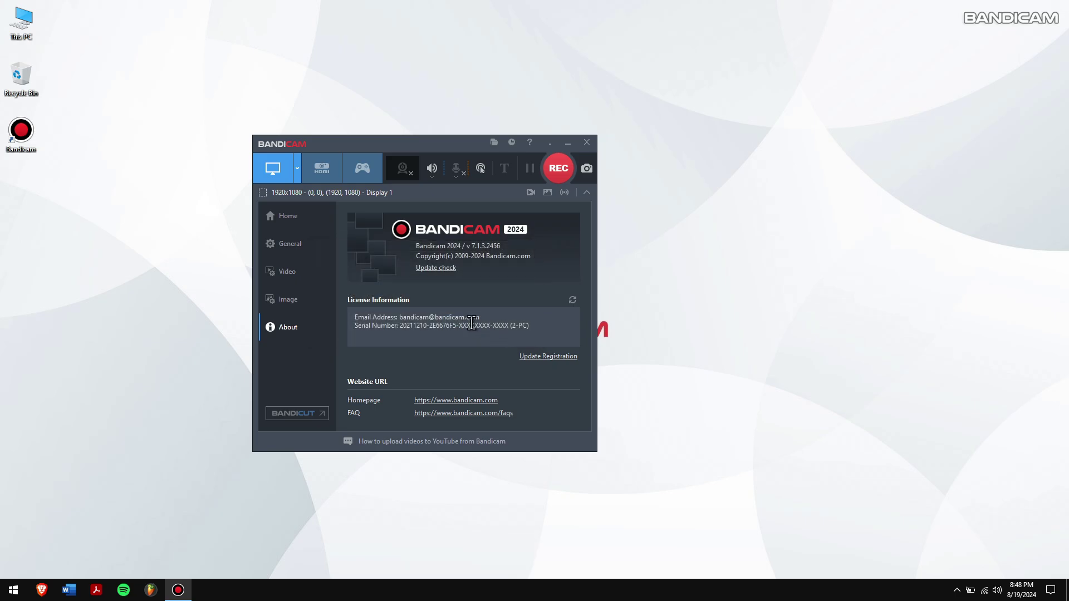
# Enable start minimized to tray, run on Windows startup, and full-screen recording on startup
pyautogui.click(287, 241)
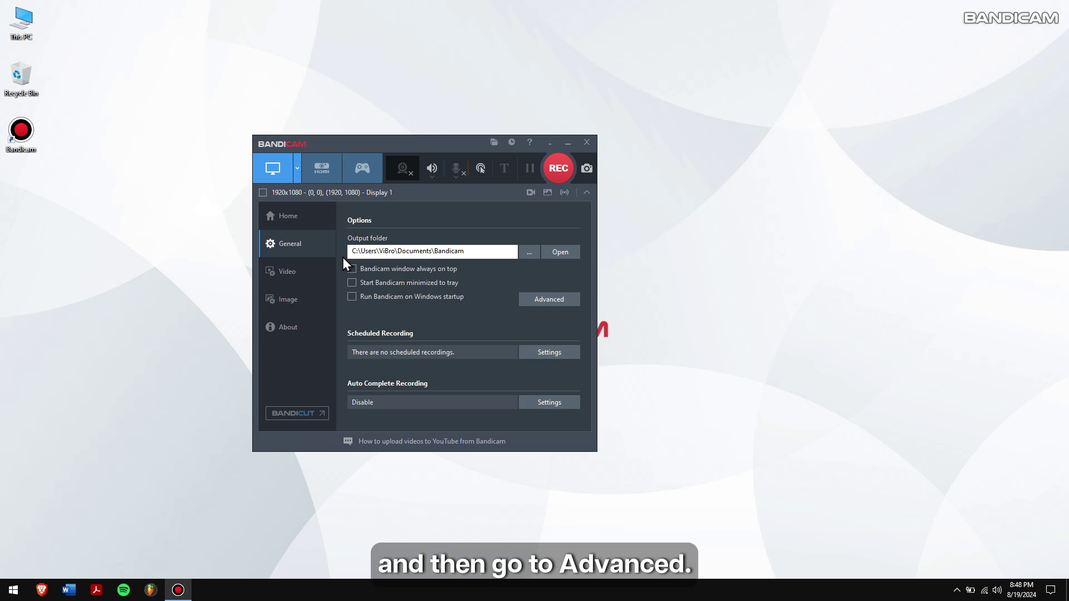
pyautogui.click(547, 302)
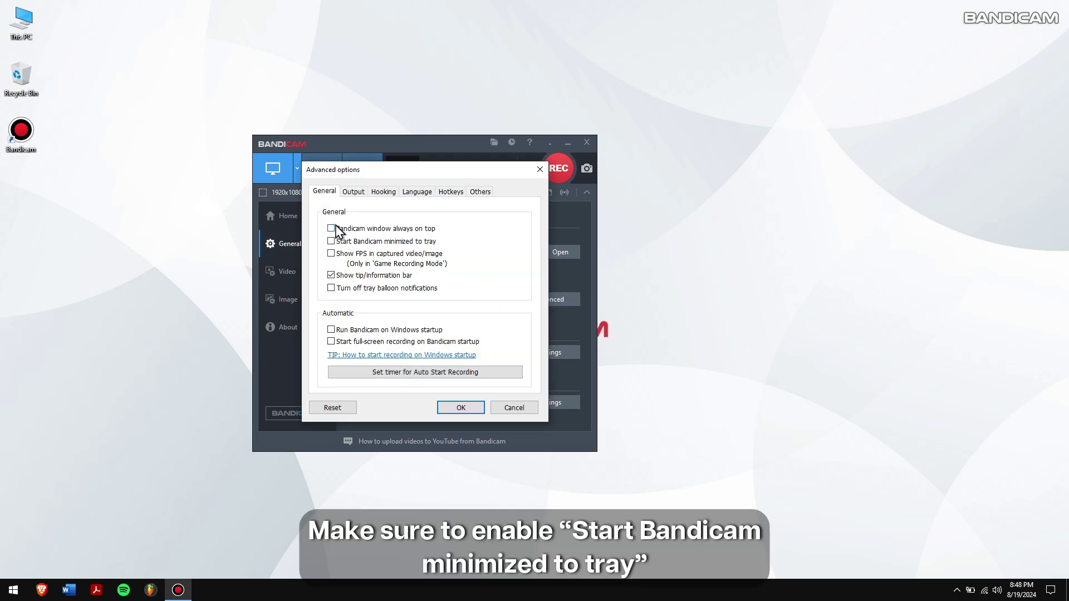
pyautogui.click(331, 242)
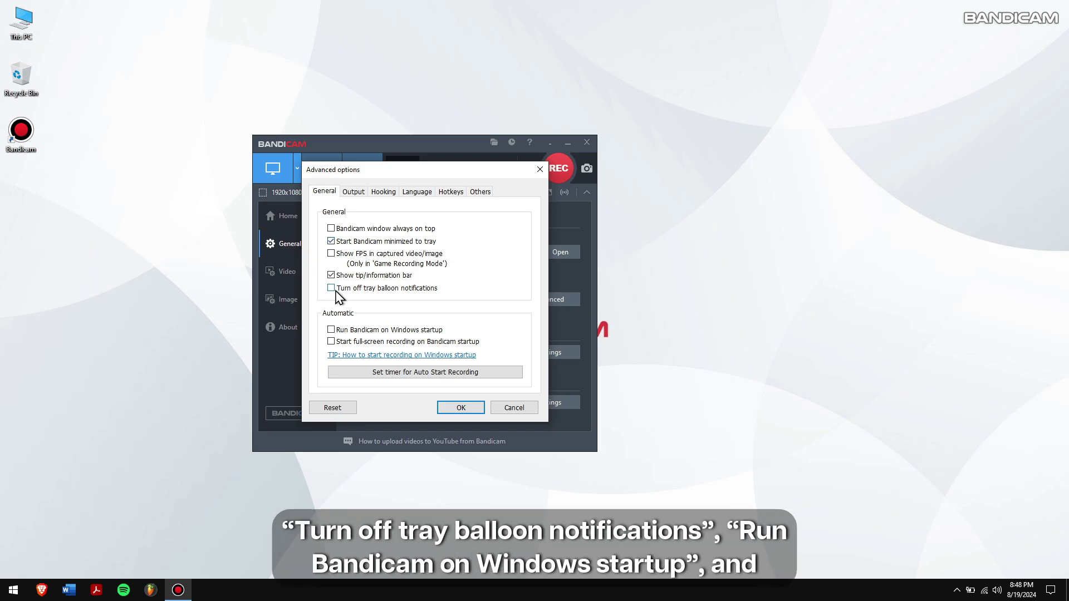
pyautogui.click(331, 331)
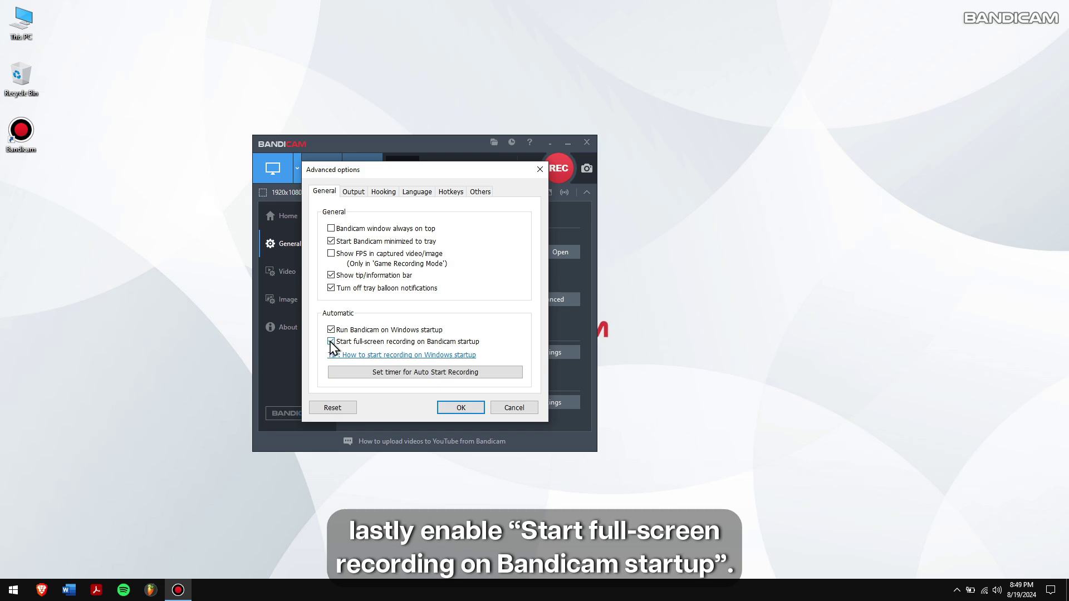
pyautogui.click(331, 343)
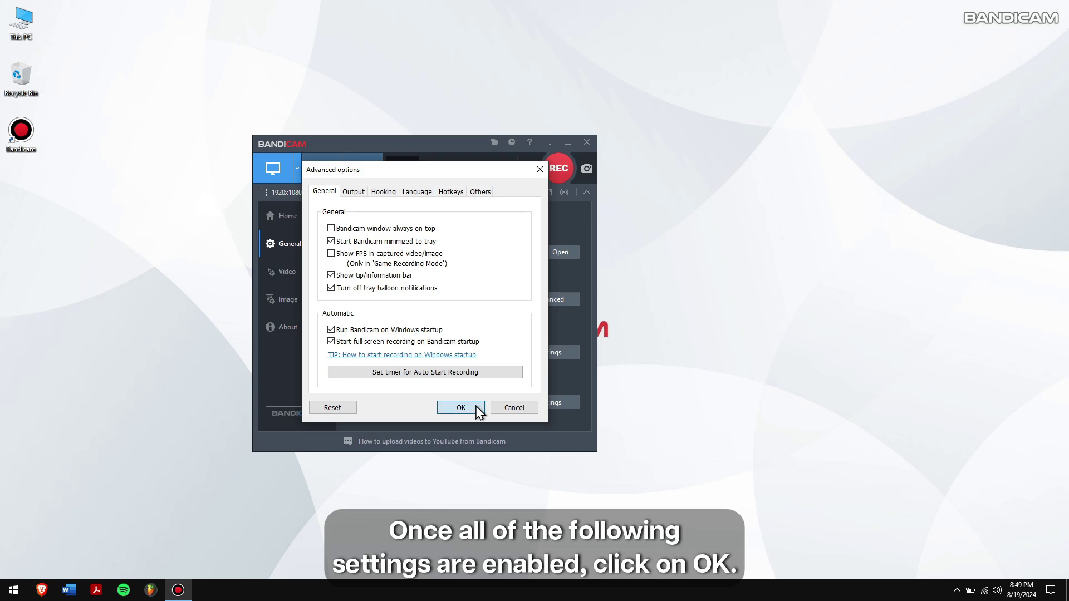
pyautogui.click(461, 407)
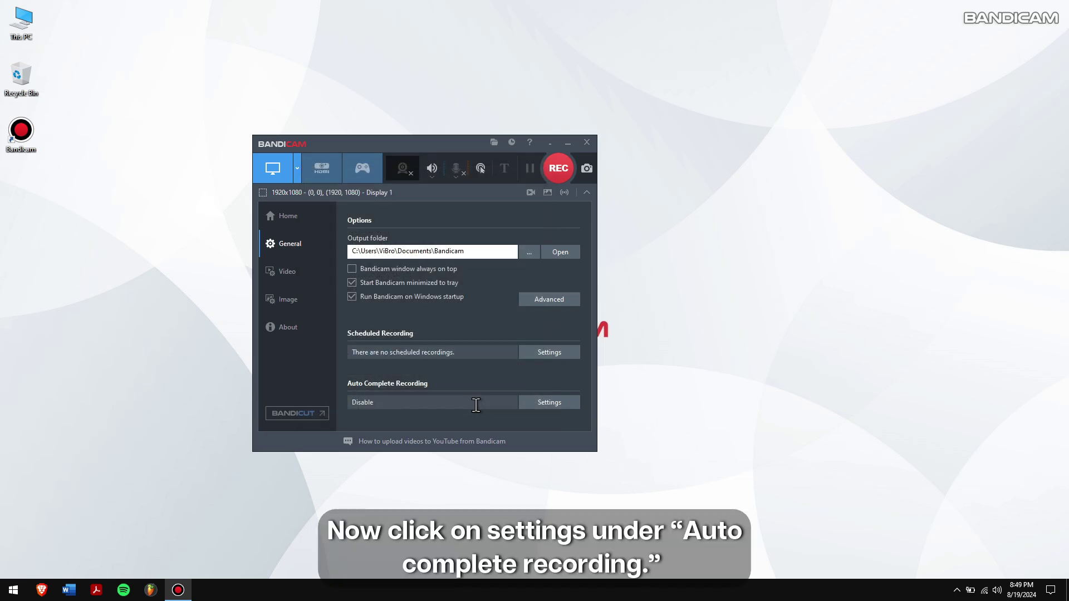
# Set auto complete recording to end every 00:30:00 and start a new recording
pyautogui.click(541, 407)
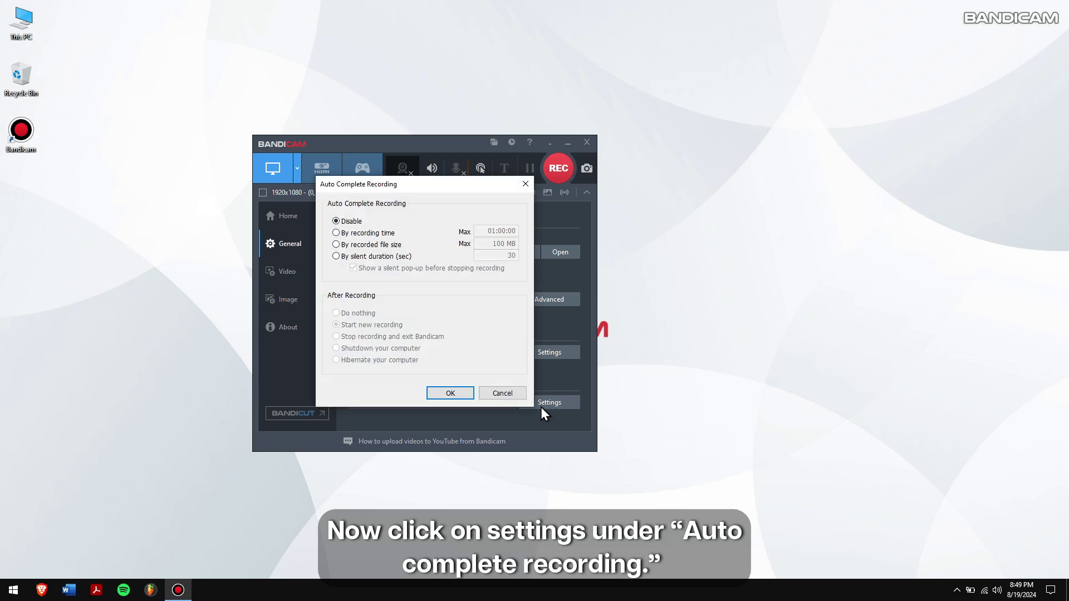
pyautogui.click(367, 232)
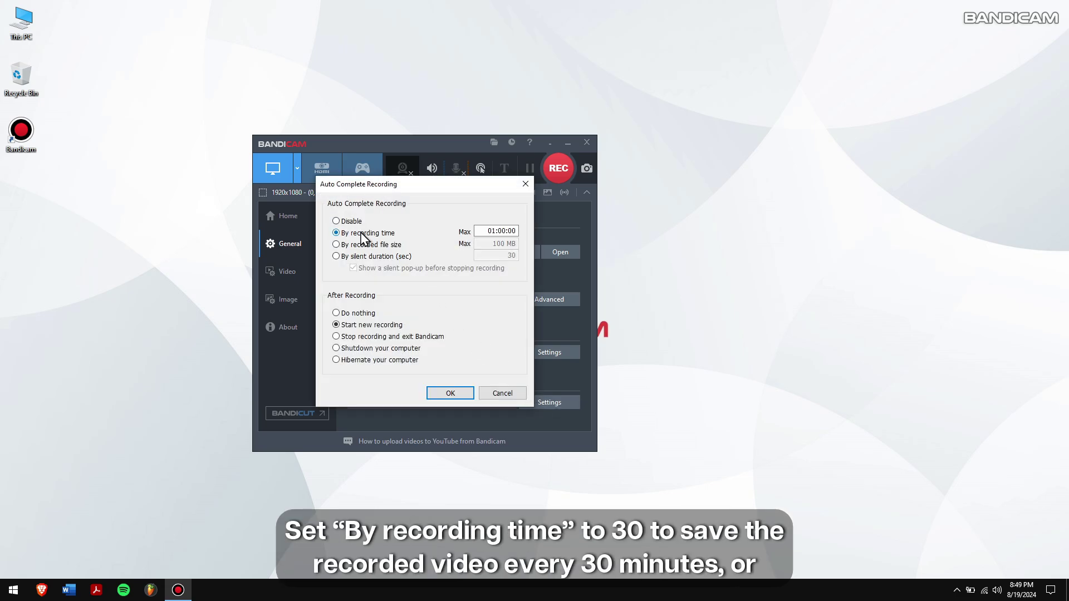
pyautogui.click(501, 231)
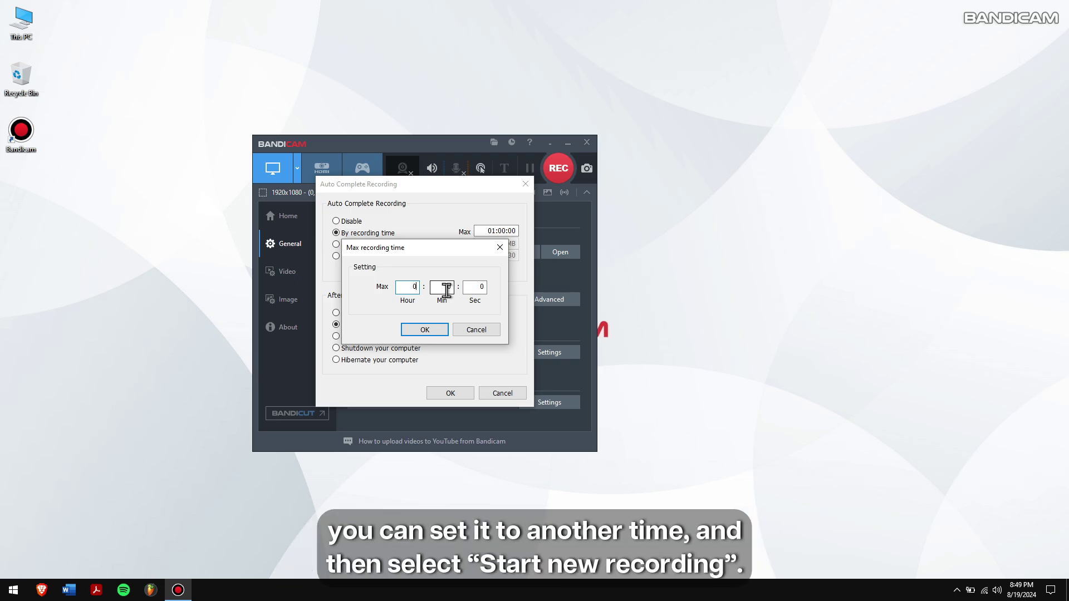
pyautogui.click(425, 329)
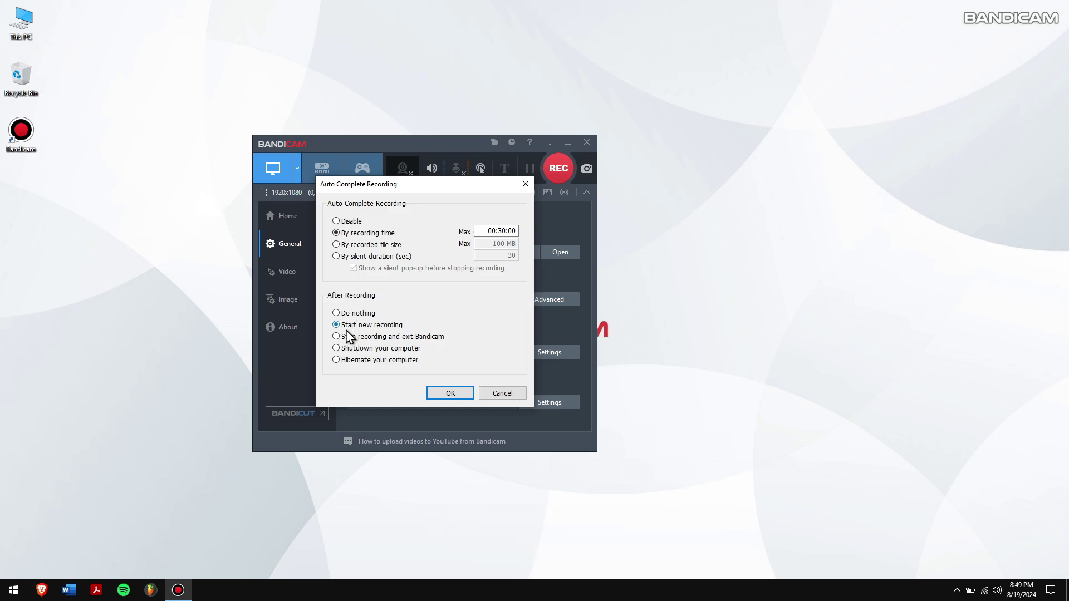
pyautogui.click(451, 394)
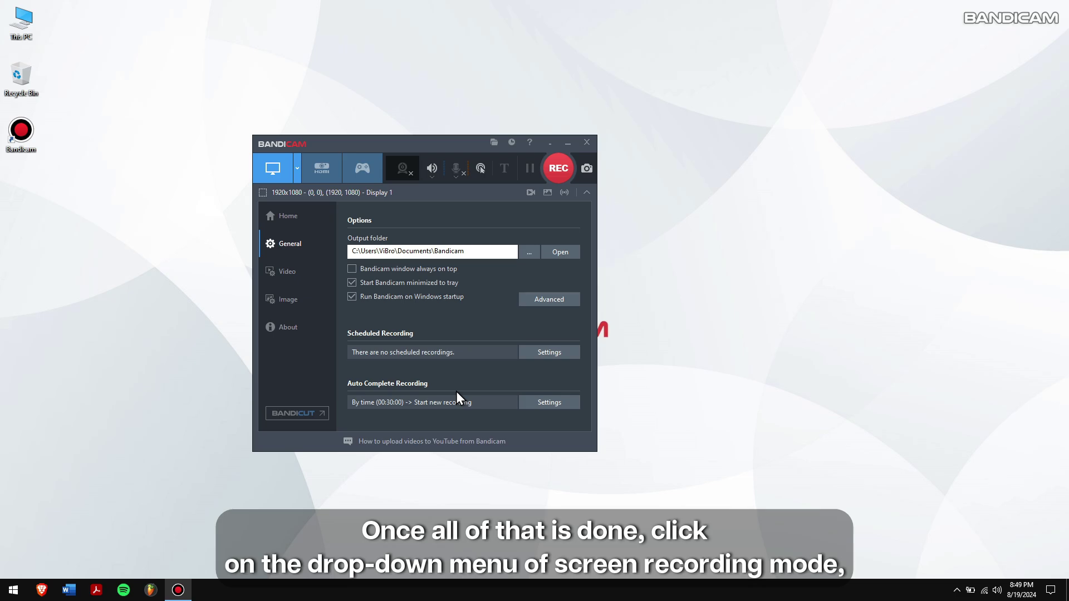
# Set Fullscreen mode to always hide the control bar, then search Windows for power
pyautogui.click(295, 177)
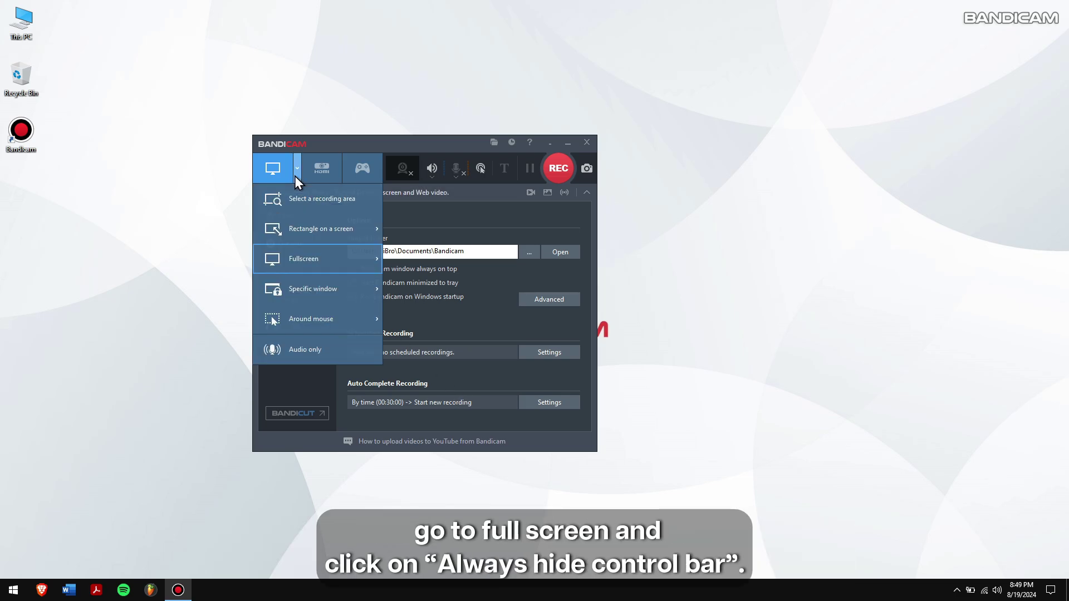
pyautogui.moveTo(317, 259)
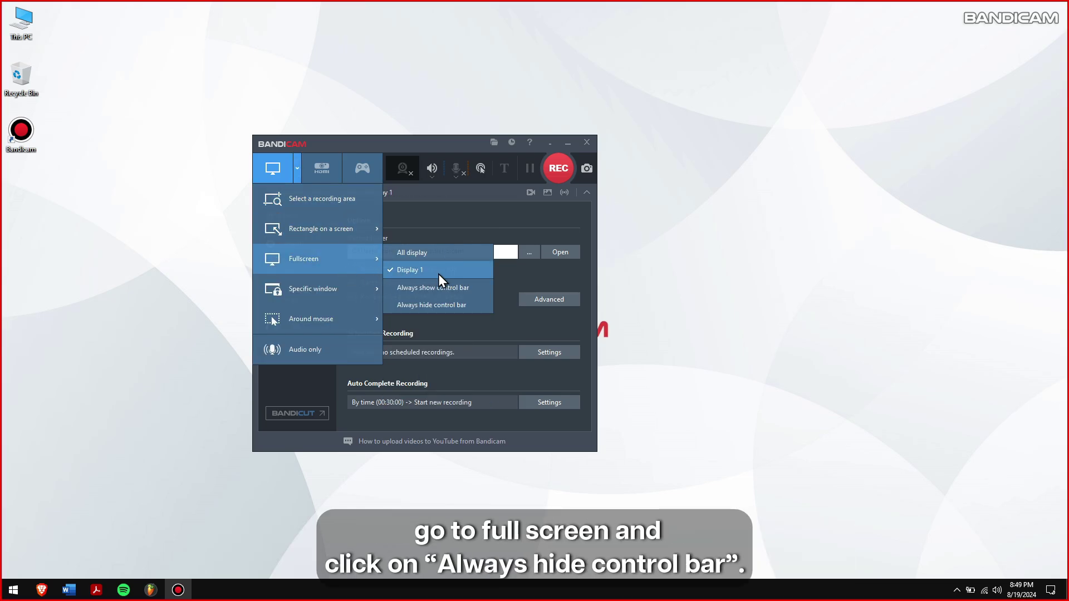
pyautogui.click(475, 306)
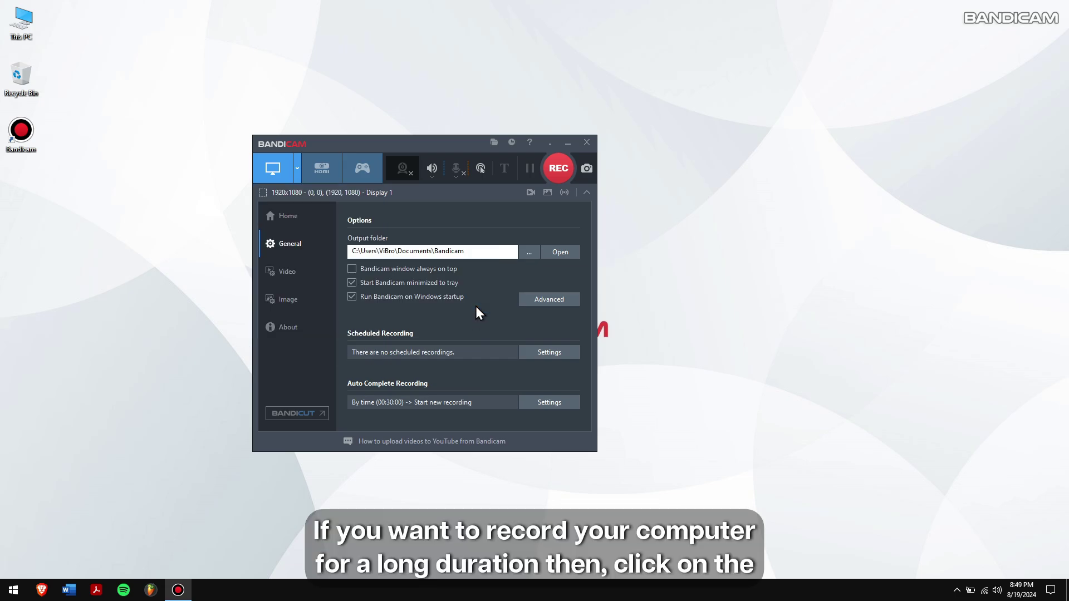
pyautogui.click(13, 591)
pyautogui.write('powe')
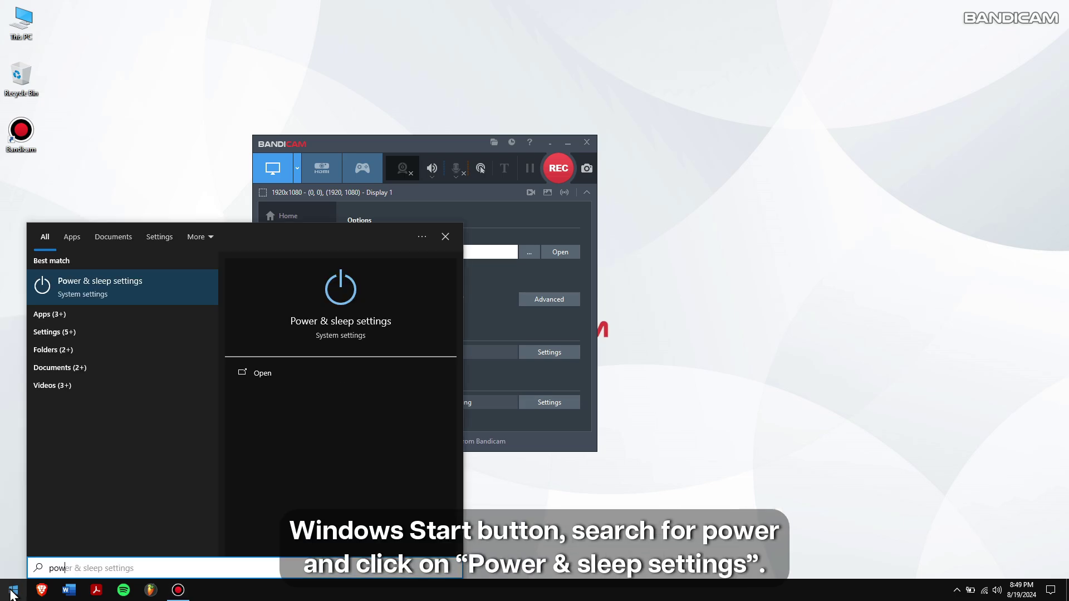
pyautogui.write('r')
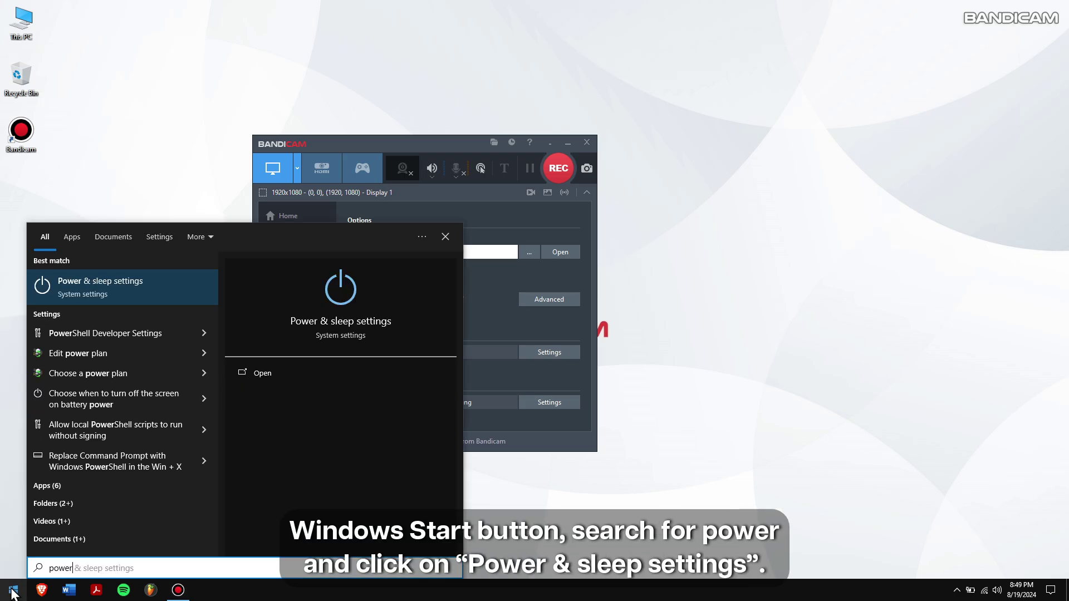
# Set the screen to turn off Never, on battery and when plugged in, then close Settings
pyautogui.click(136, 295)
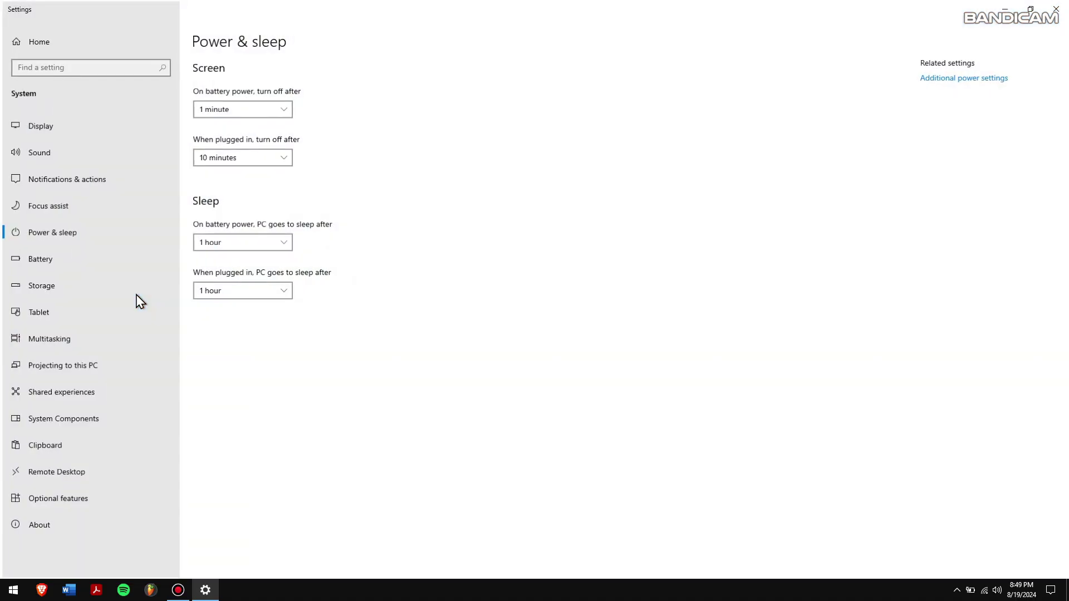
pyautogui.click(259, 110)
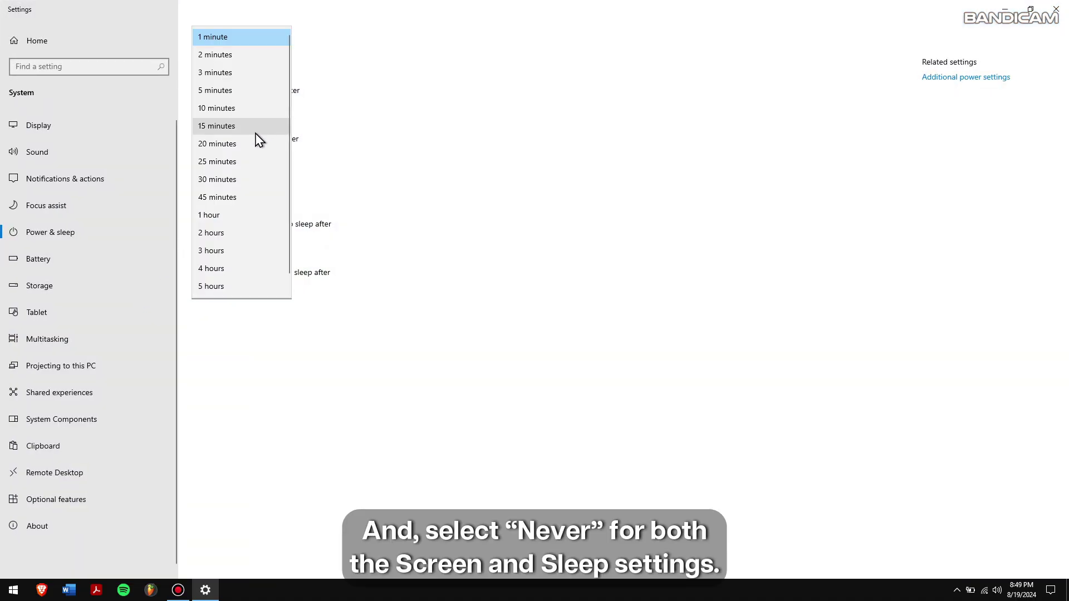
pyautogui.scroll(-1, 219, 286)
pyautogui.click(219, 287)
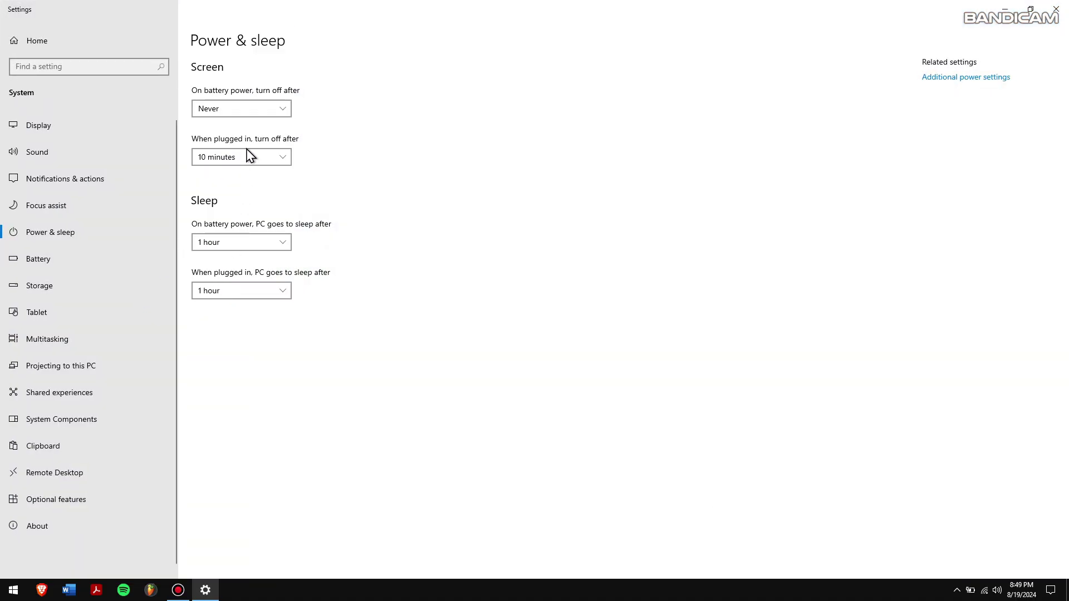
pyautogui.click(249, 168)
pyautogui.scroll(-1, 239, 284)
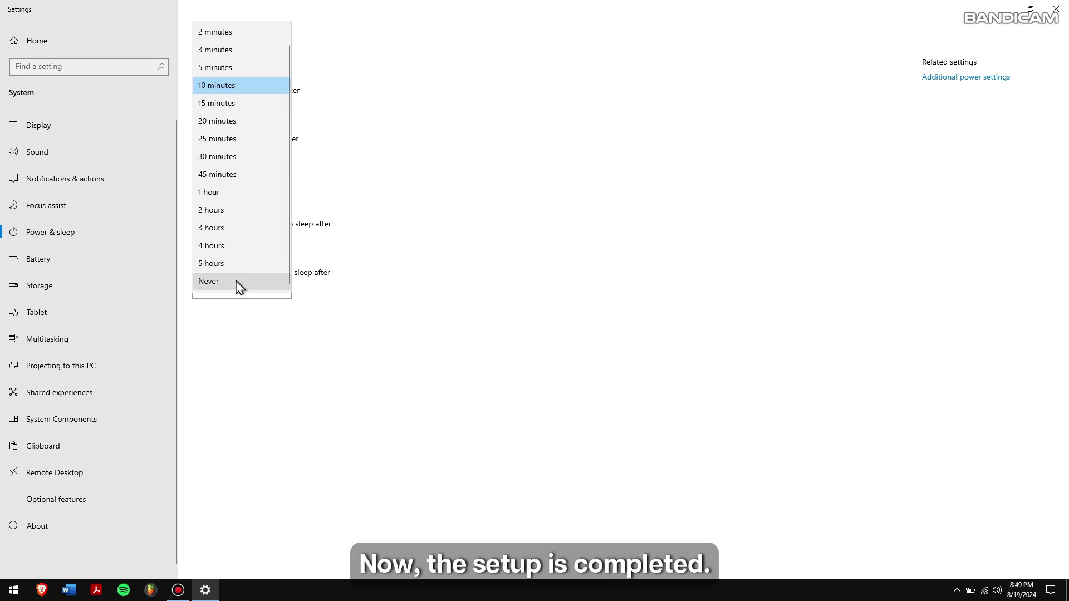
pyautogui.click(238, 285)
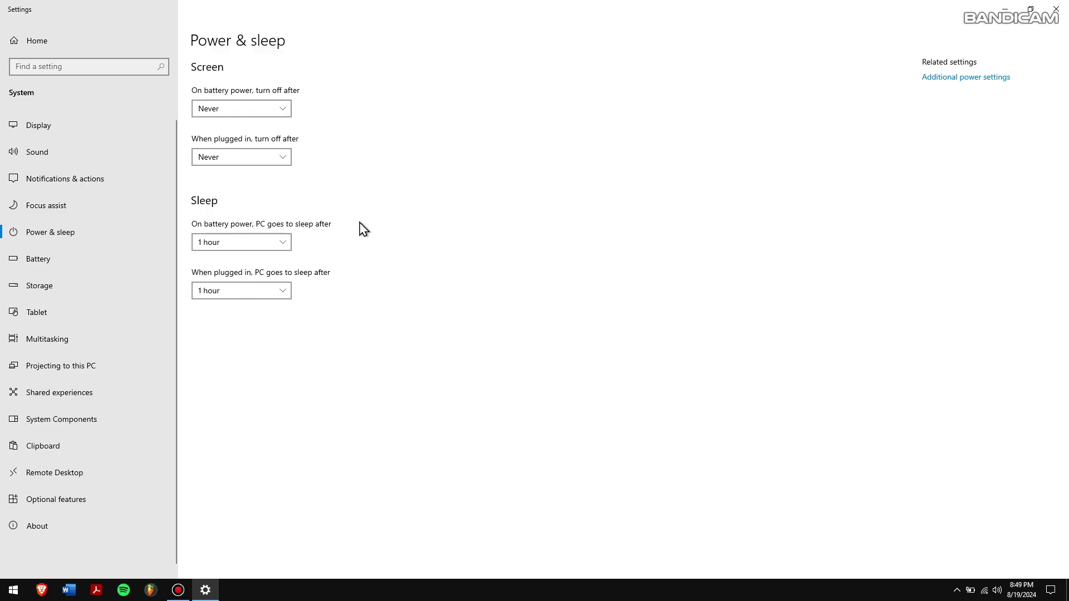
pyautogui.click(1056, 11)
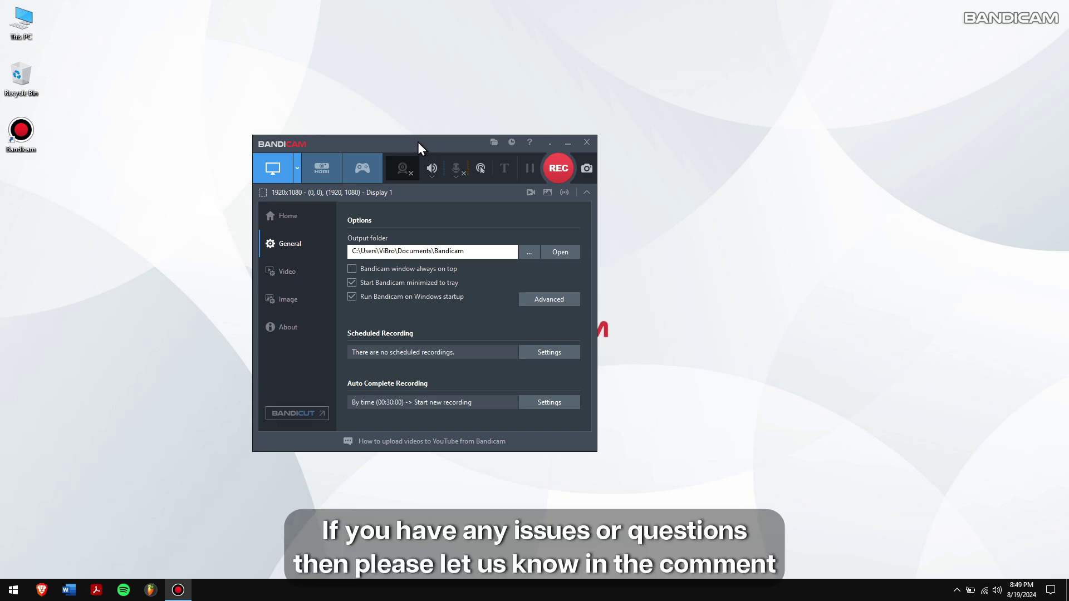
# Drag the Bandicam window up and to the right
pyautogui.moveTo(418, 142); pyautogui.dragTo(497, 109)
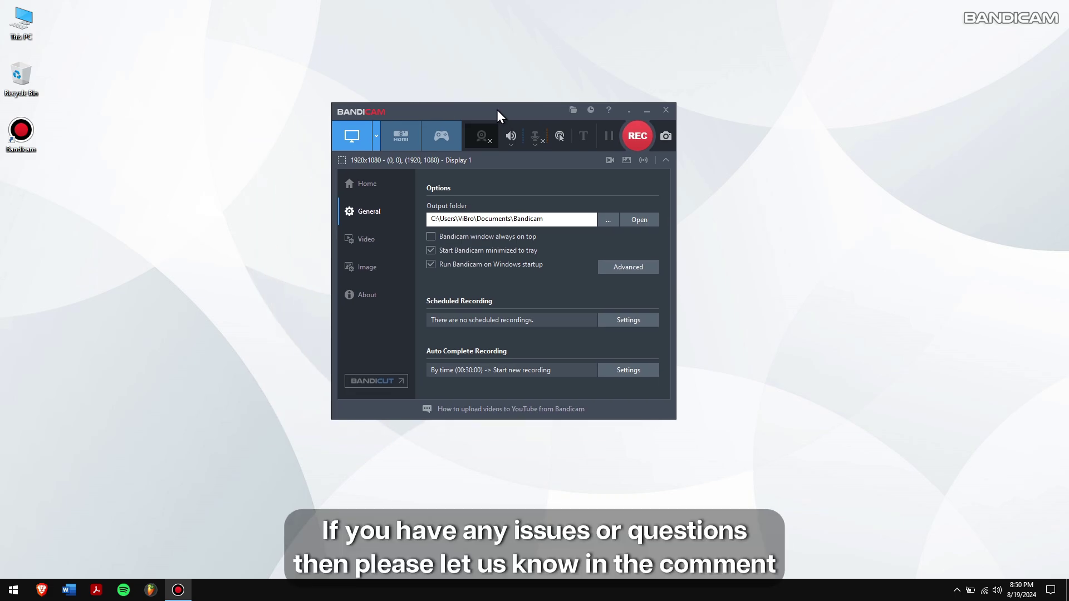